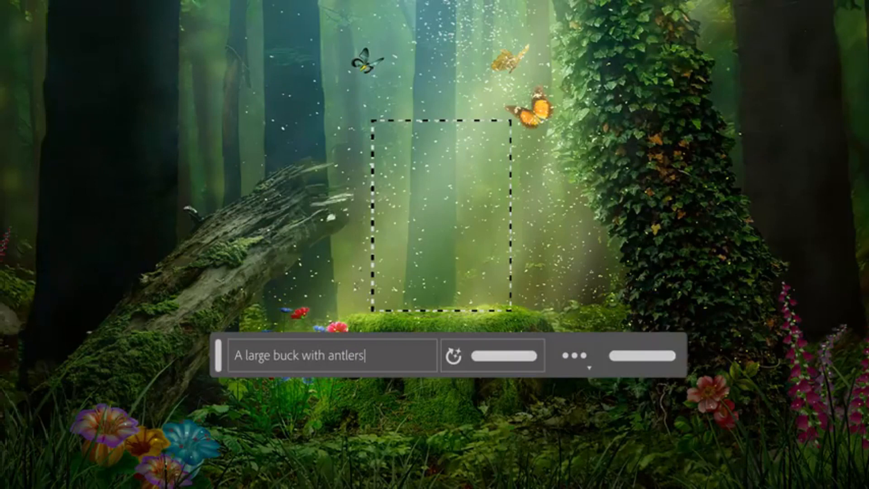
left_click(529, 359)
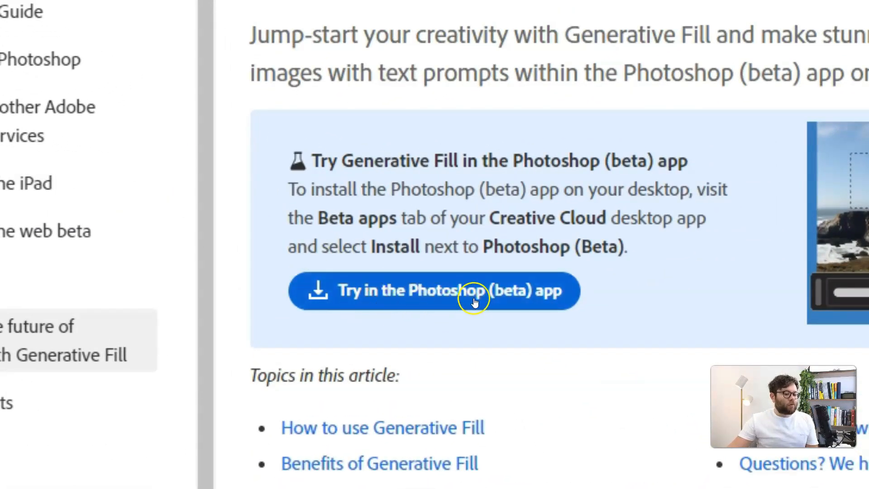
Step: Go to the beta apps in the Creative Cloud desktop app and launch the installed Photoshop (Beta)
left_click(521, 307)
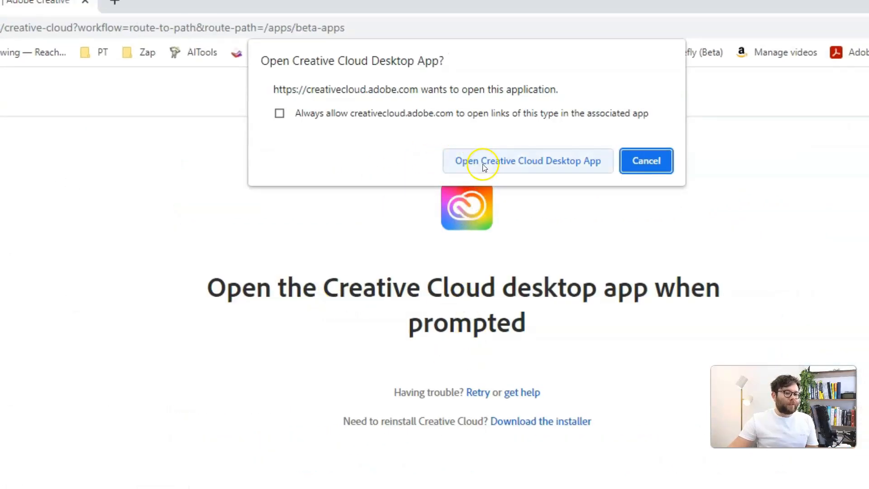
left_click(521, 160)
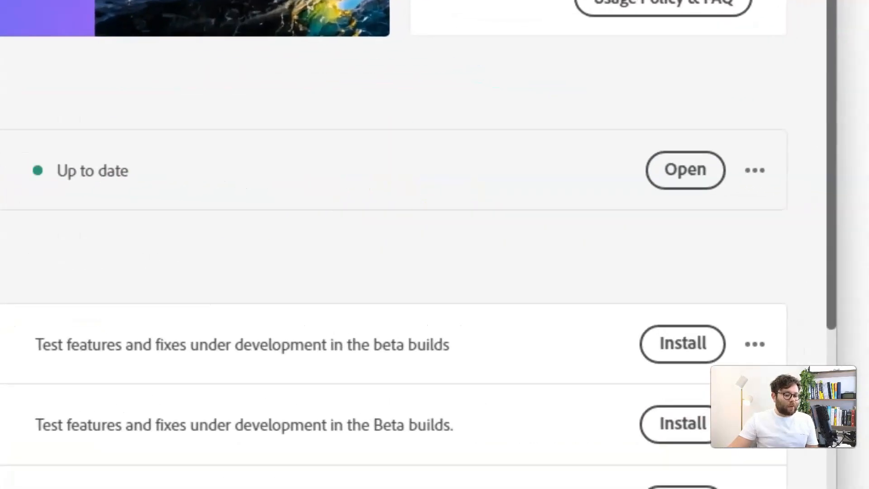
left_click(610, 161)
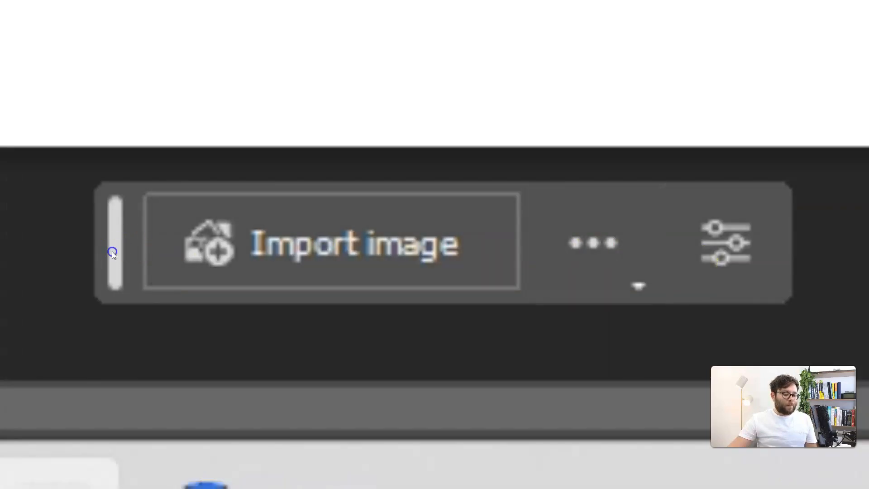
Step: Move the contextual task bar onto the blank canvas, and select the forest image layer in the Untitled-1 document
left_click_drag(323, 443, 322, 289)
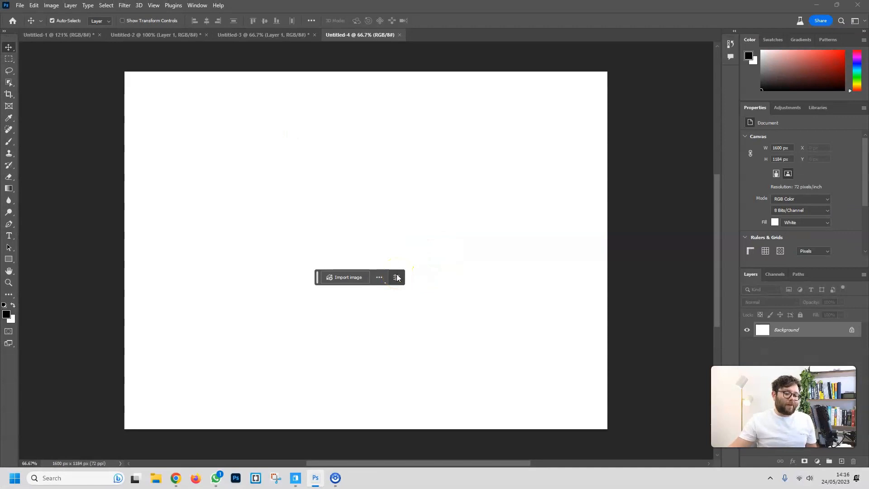
left_click(59, 35)
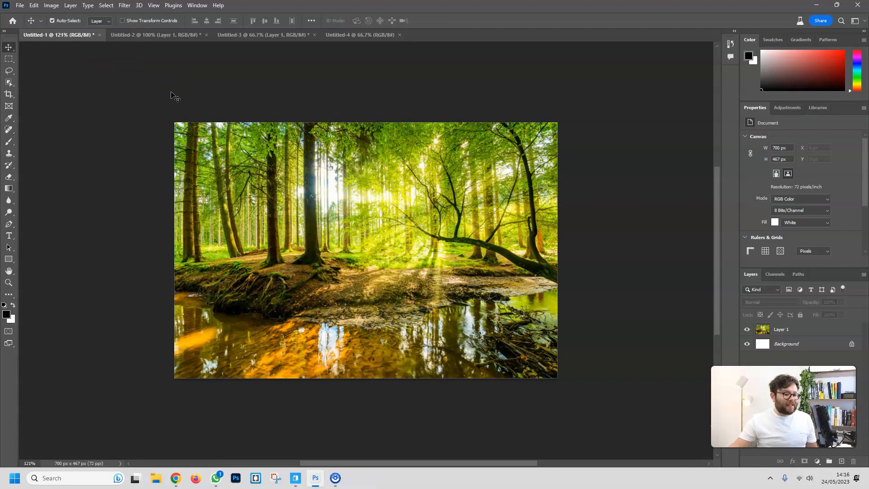
scroll(171, 97, "up", 3)
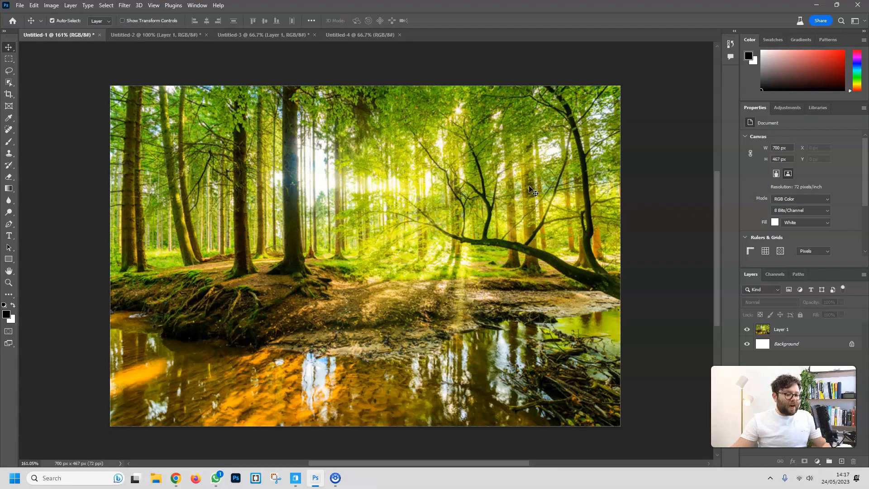
left_click(339, 393)
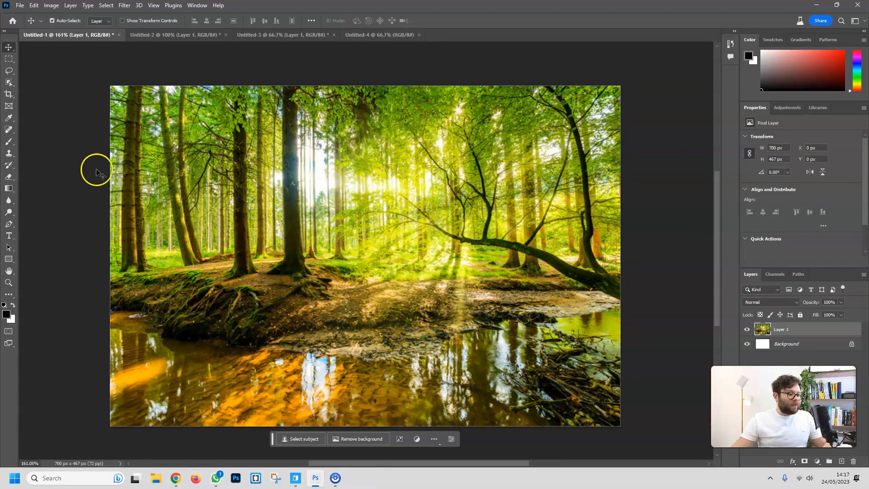
Step: Select a wide rectangular area of the water in the foreground and fill it generatively with the prompt "a shark swimming"
left_click(8, 59)
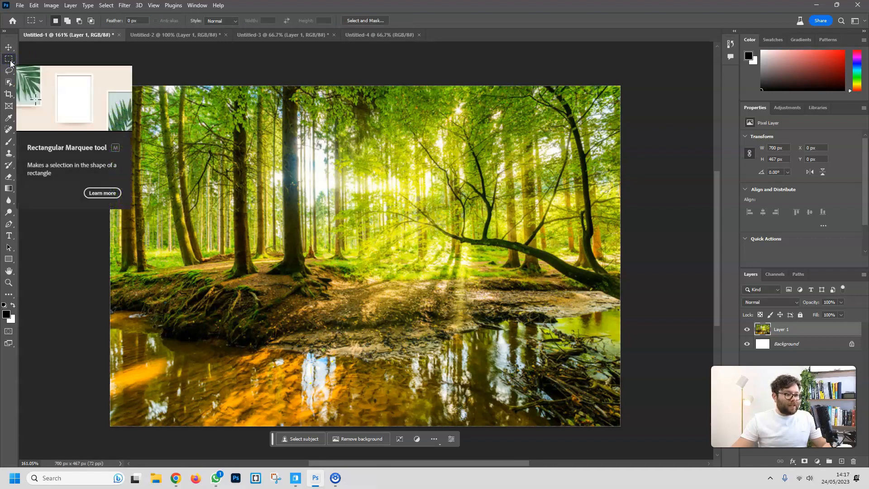
left_click_drag(282, 375, 423, 417)
left_click(277, 428)
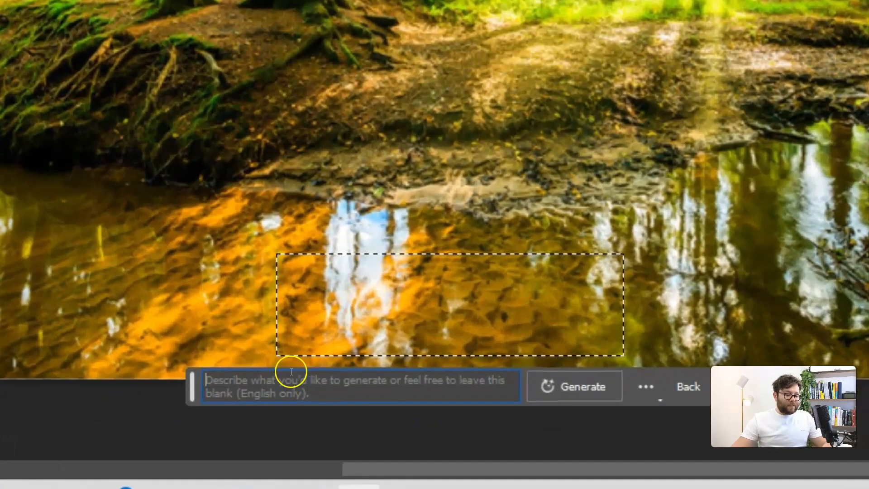
type("a shark swimmin")
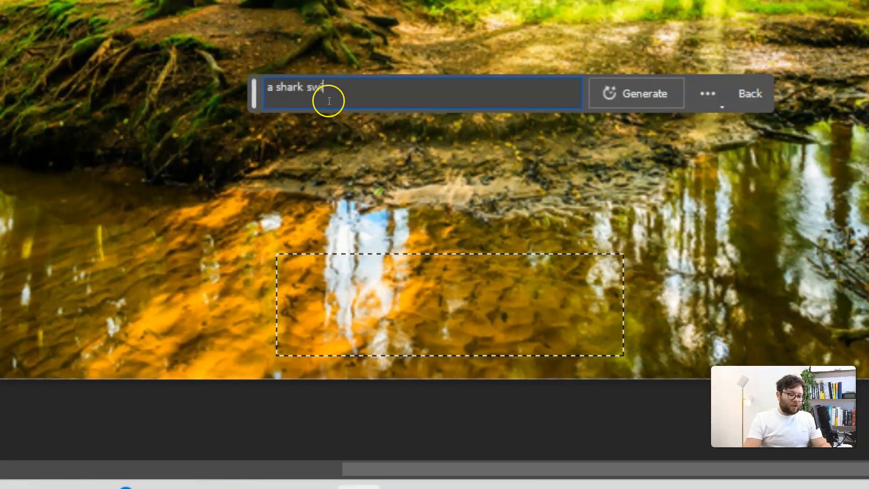
type("g")
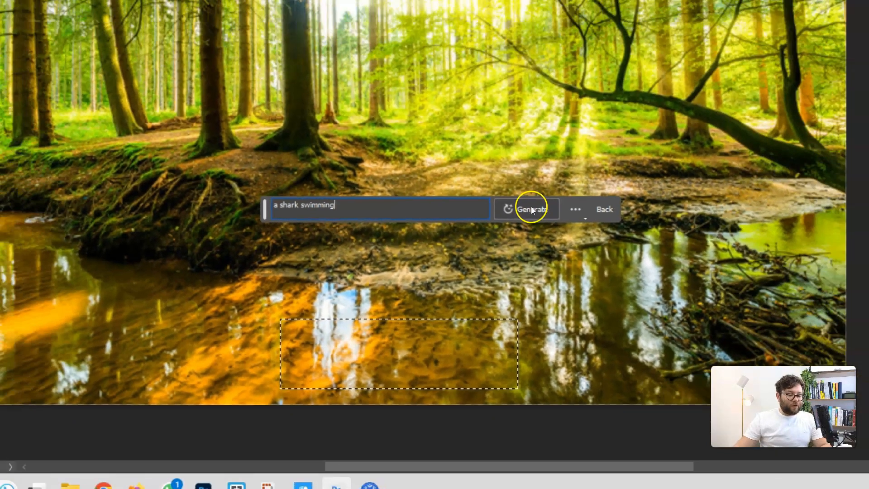
left_click(636, 94)
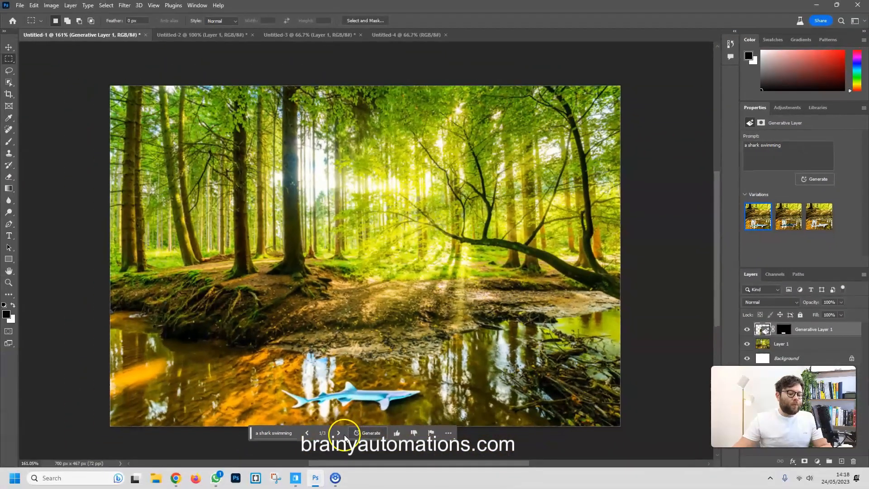
Step: Compare the generated shark variations and choose the second one
left_click(338, 433)
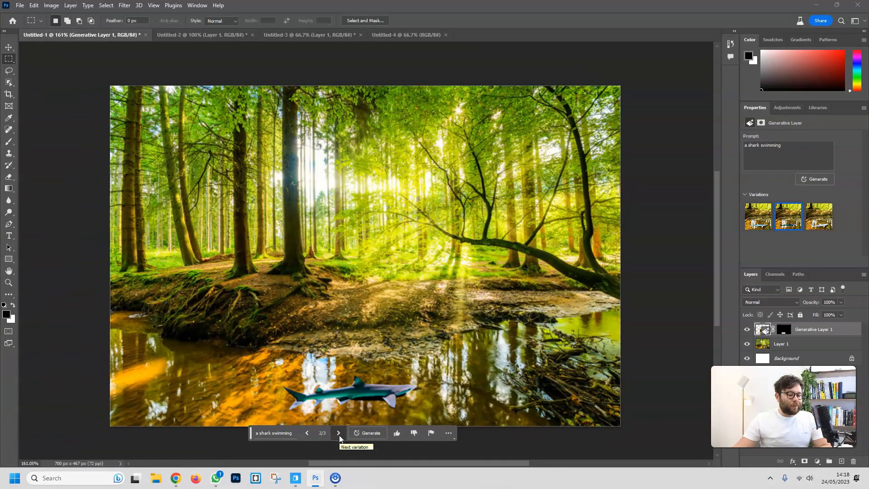
left_click(339, 434)
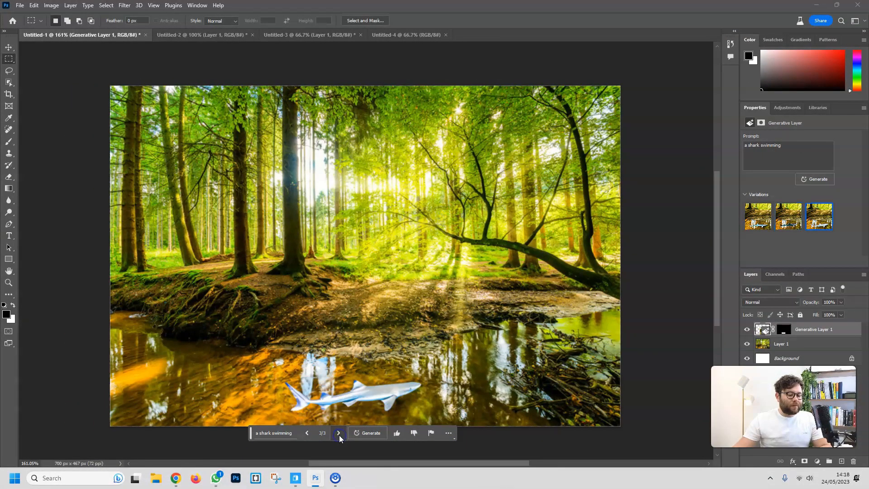
left_click(308, 433)
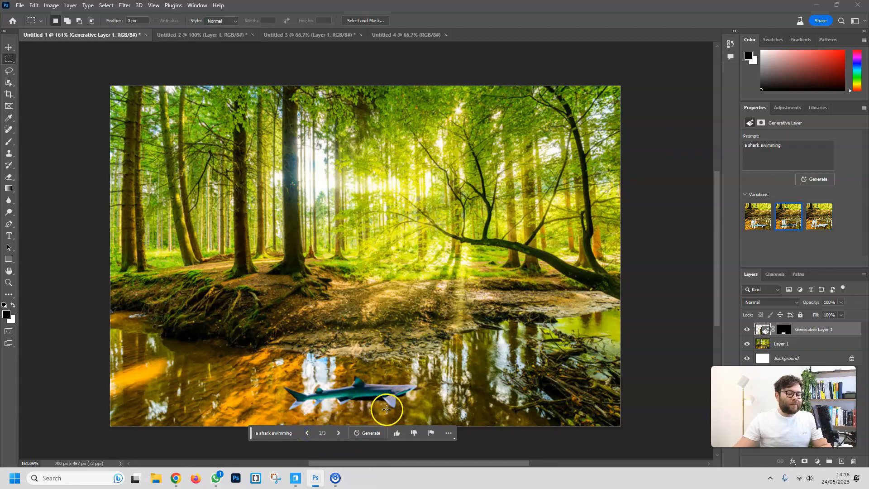
Step: Try moving the generated shark up onto the riverbank, and return it to its place in the water
left_click(9, 47)
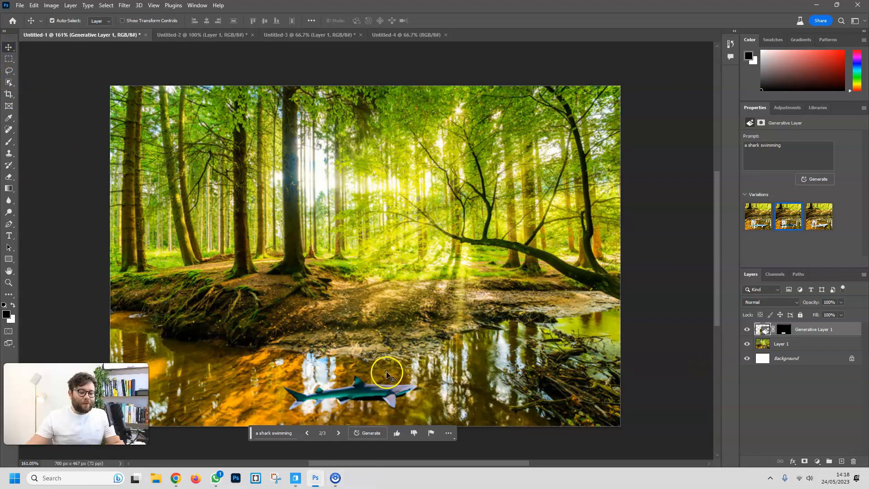
left_click_drag(364, 391, 383, 283)
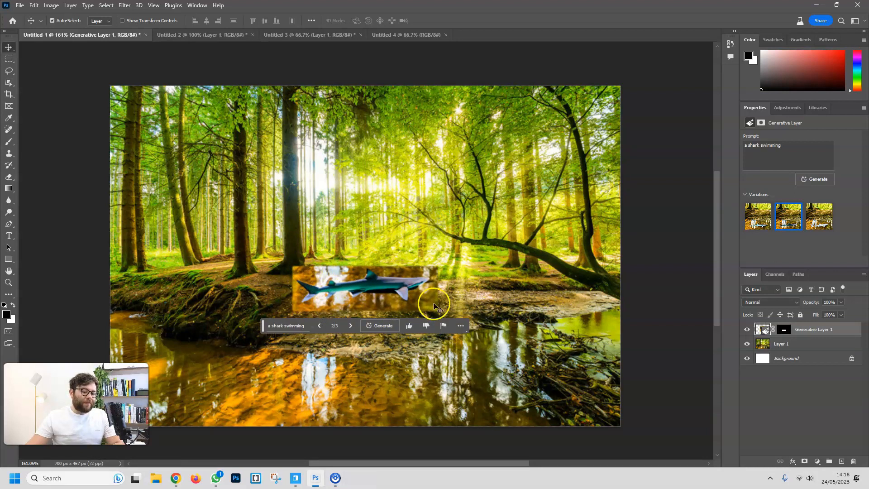
left_click_drag(378, 315, 364, 421)
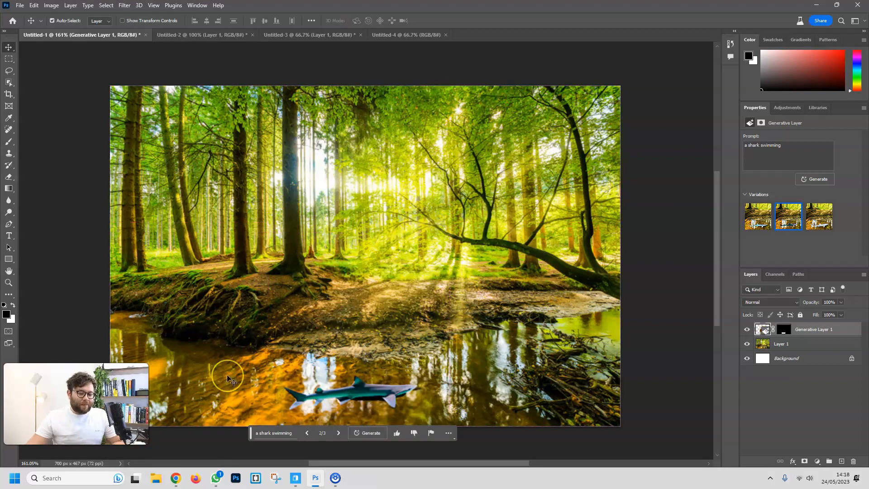
Step: Select a small rectangle between the tree trunks on the forest floor and generate "a black bear standing" in it
left_click(9, 59)
left_click_drag(192, 228, 234, 272)
left_click(144, 284)
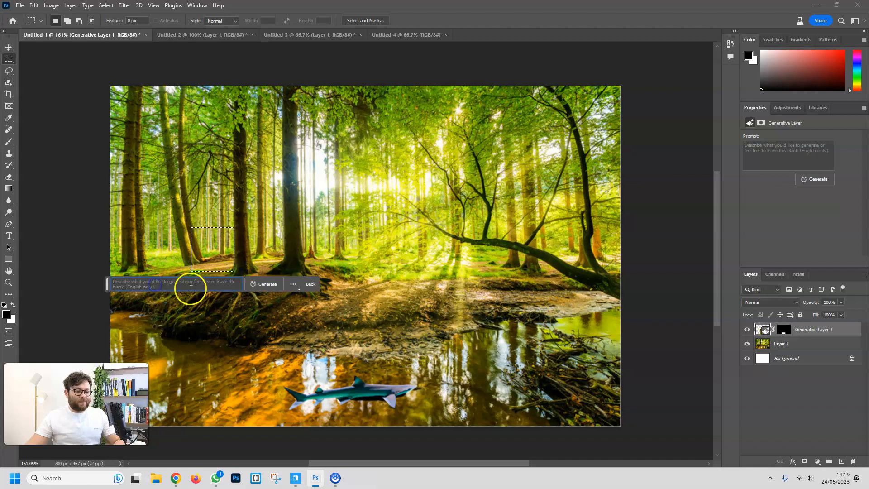
type("a black bear standing")
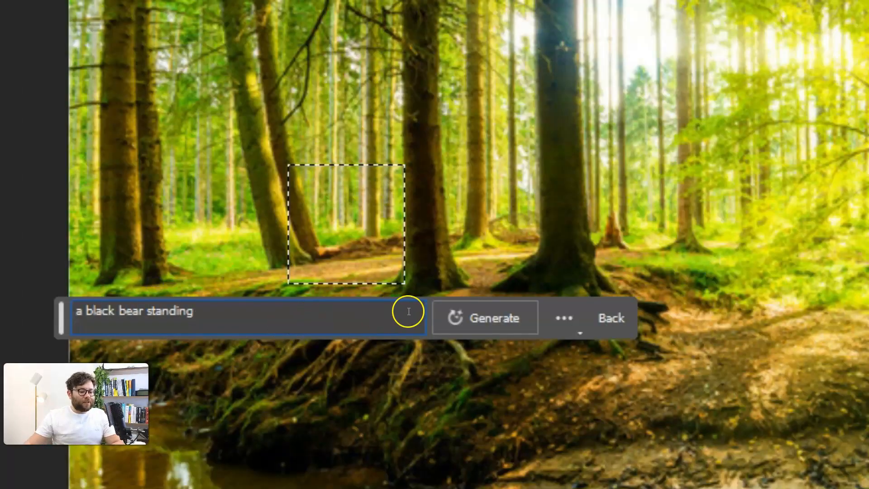
left_click(484, 317)
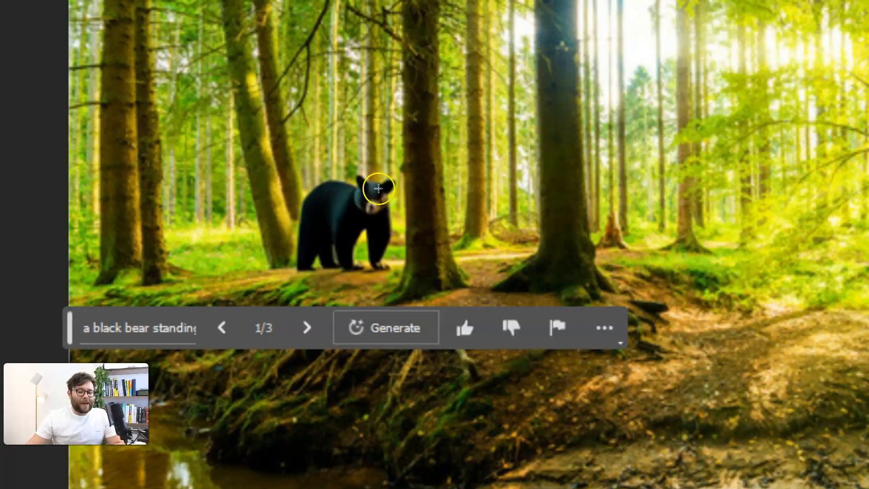
Step: Compare the generated black bear variations and choose the third one
left_click(306, 326)
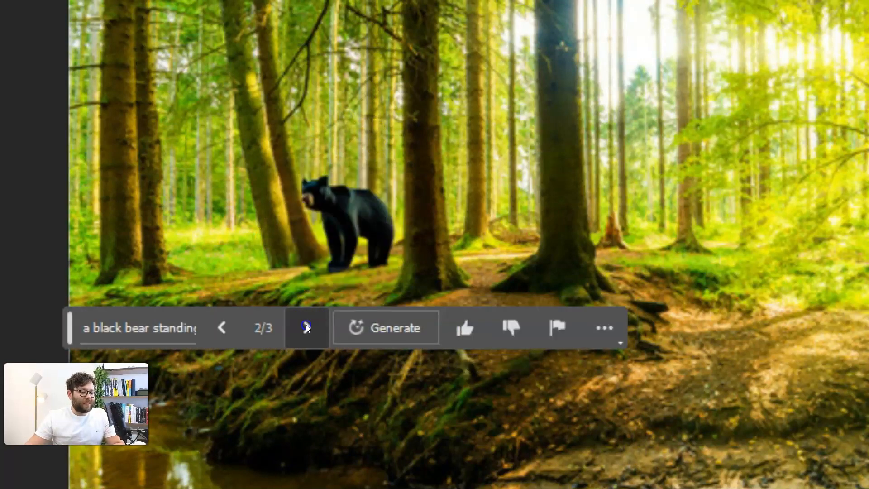
left_click(306, 326)
left_click(306, 326)
left_click(316, 330)
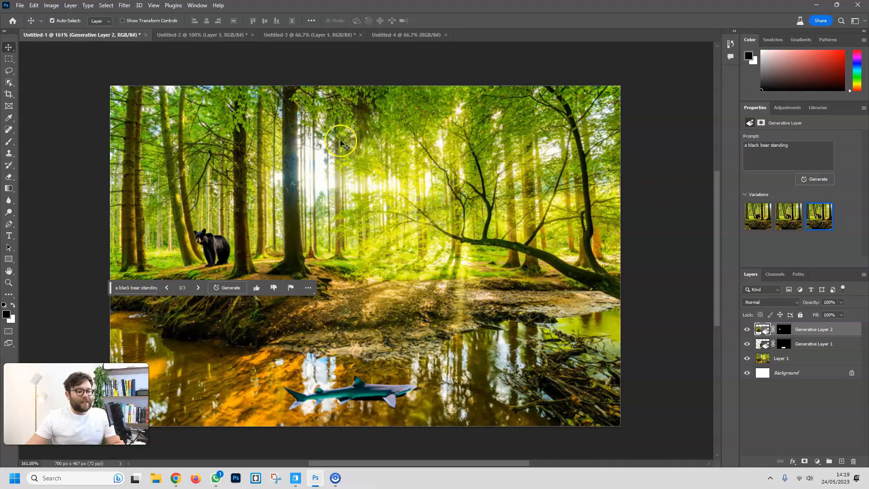
Step: Select a rectangle in the bright gap beside the dark central trunk and generate "Birds flying" in it
key("m")
left_click_drag(308, 168, 368, 210)
type("Birds flying")
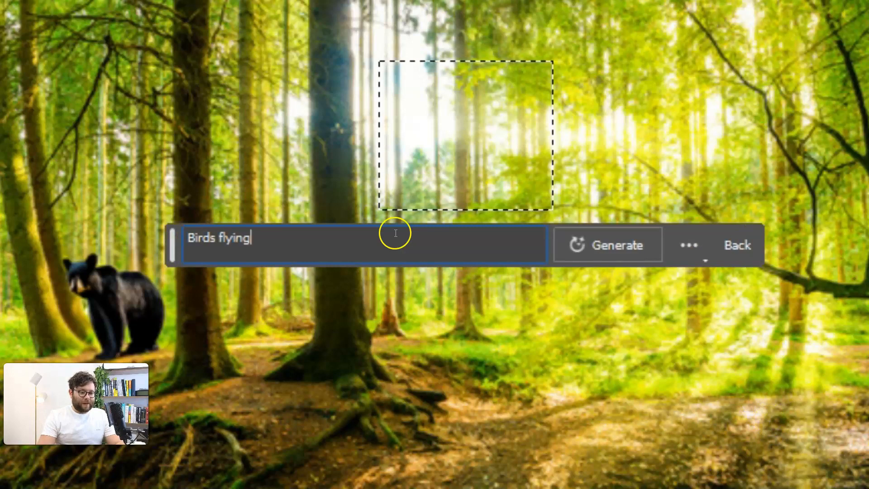
left_click(626, 238)
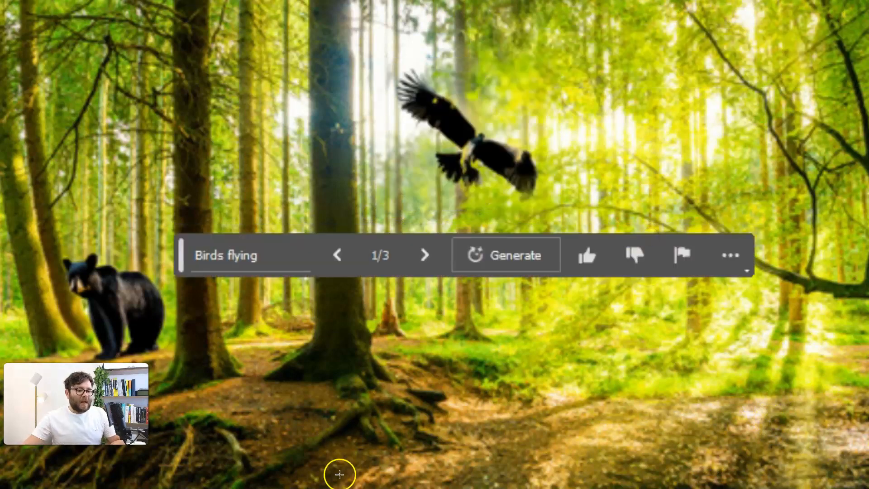
Step: Compare the generated flying bird variations and choose the second one
left_click(422, 255)
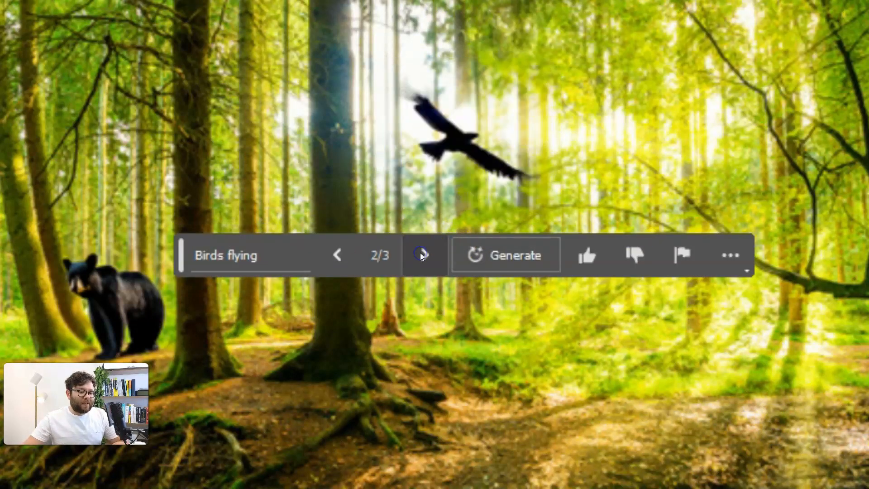
left_click(422, 255)
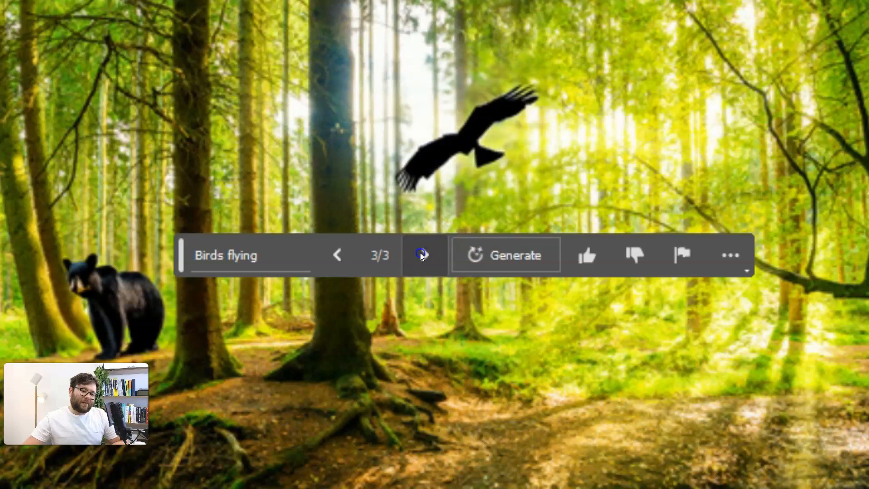
left_click(337, 254)
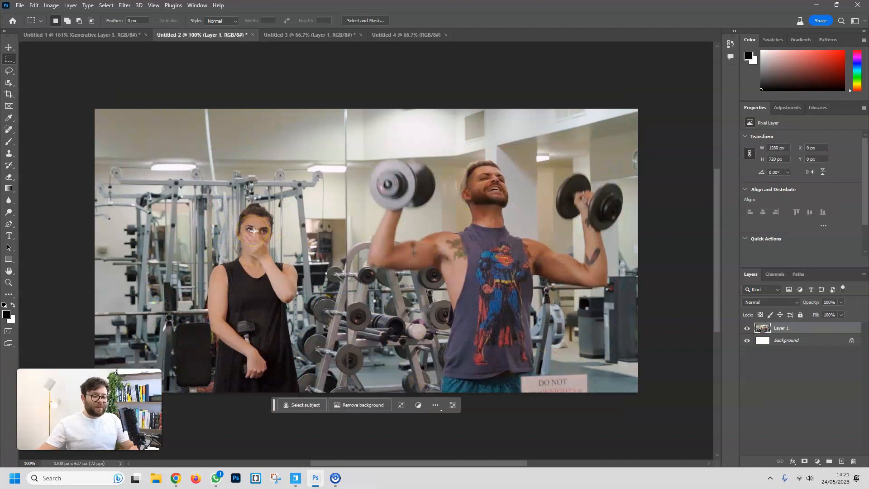
Step: Remove the woman from the gym photo with a rectangular selection and a Generative Fill without a prompt, choosing the second variation
left_click(271, 267)
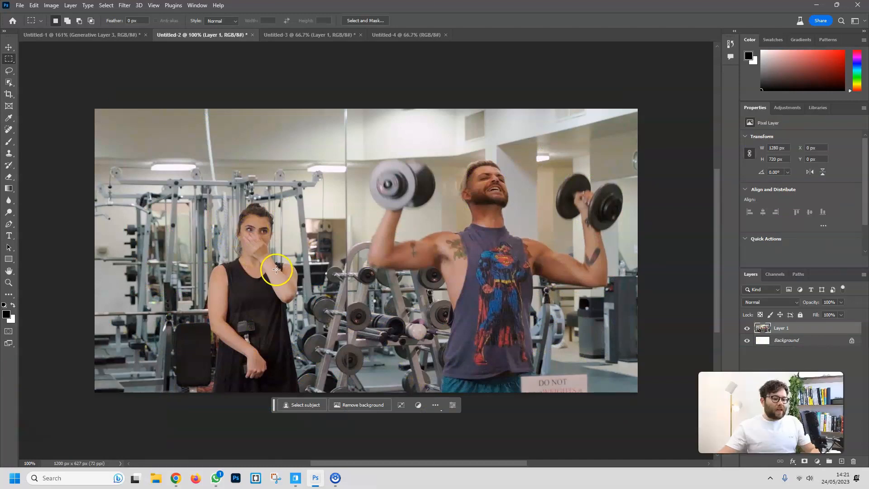
left_click(198, 227)
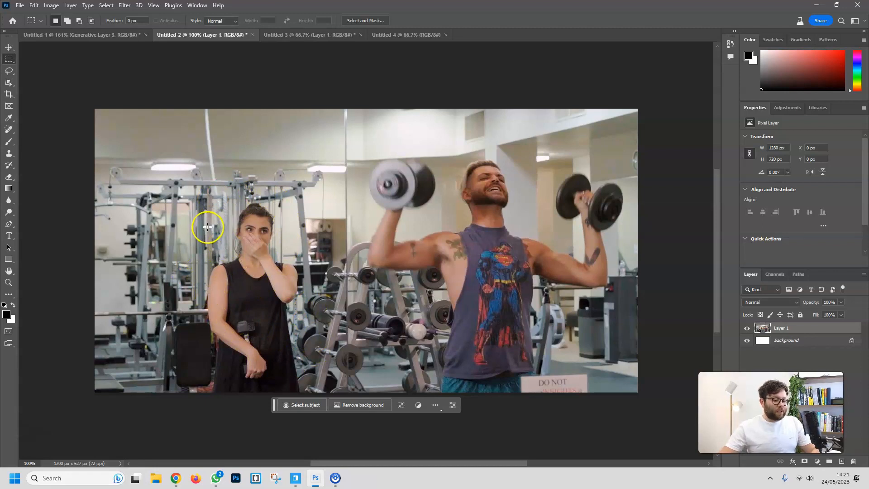
left_click_drag(200, 195, 317, 392)
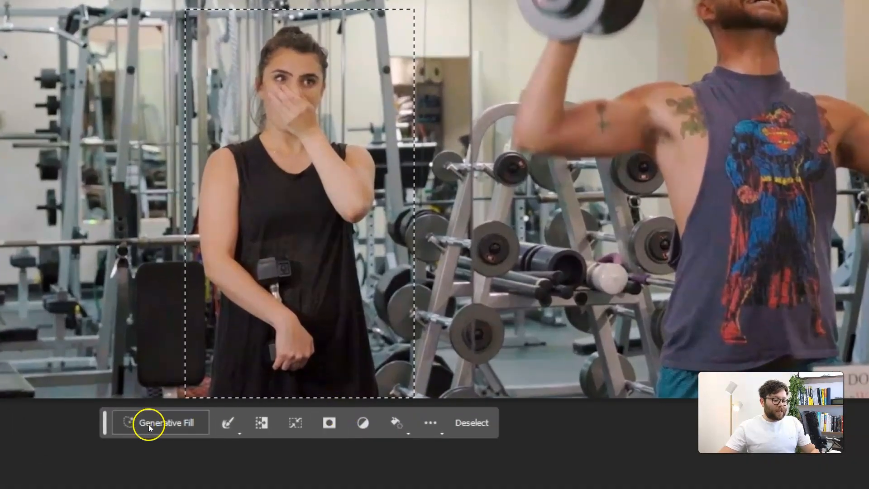
left_click(149, 423)
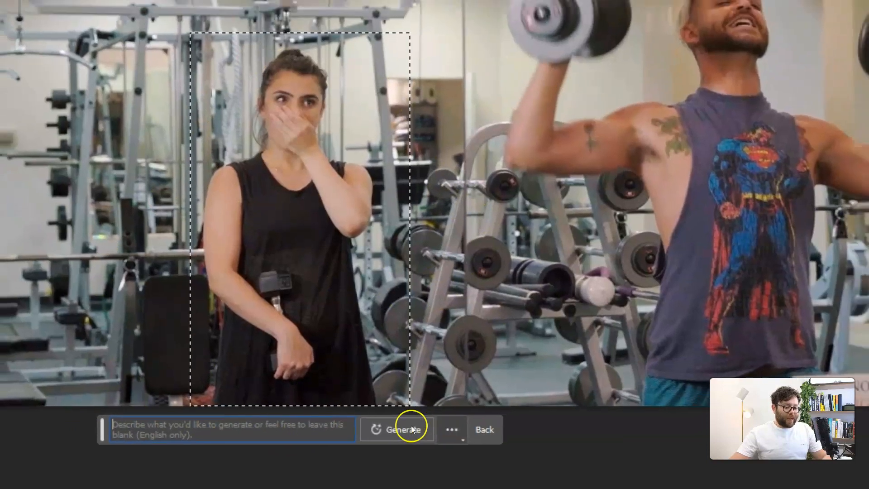
left_click(409, 423)
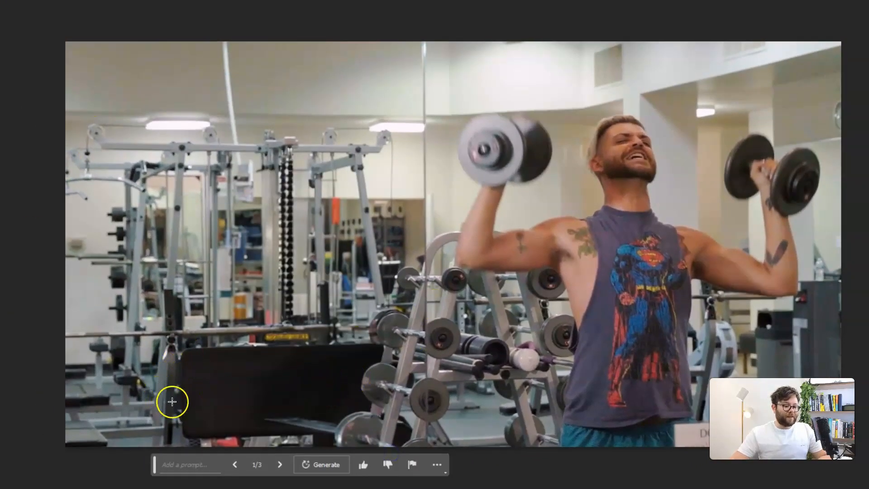
left_click(280, 465)
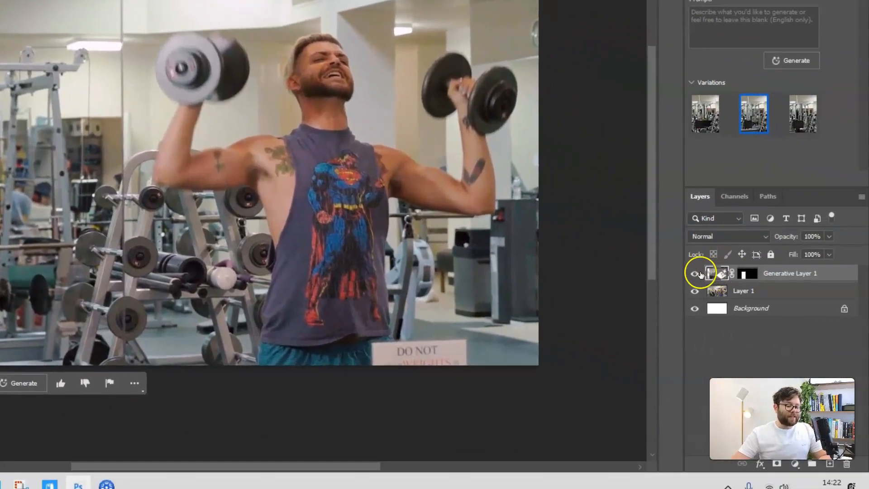
Step: Compare the gym photo with and without the woman's removal by repeatedly toggling the visibility of Generative Layer 1
left_click(694, 274)
left_click(695, 276)
left_click(695, 275)
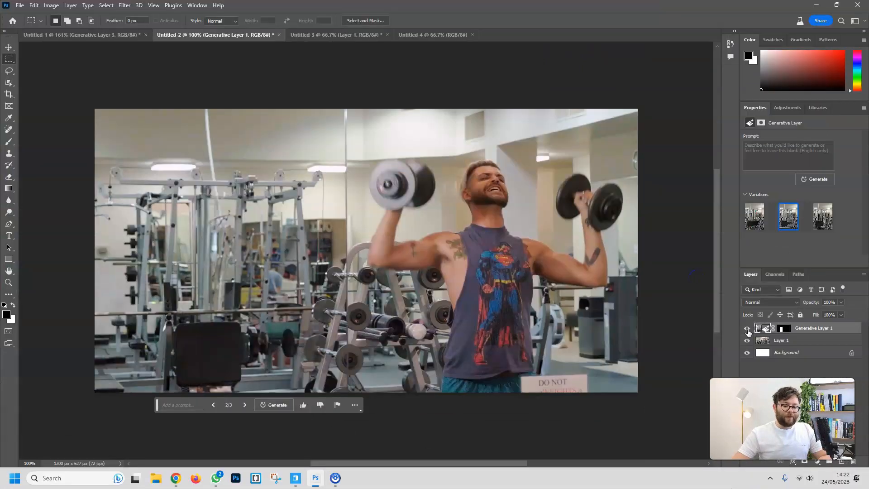
left_click(747, 330)
left_click(747, 330)
left_click(747, 330)
left_click(747, 330)
left_click(747, 329)
left_click(747, 330)
left_click(747, 330)
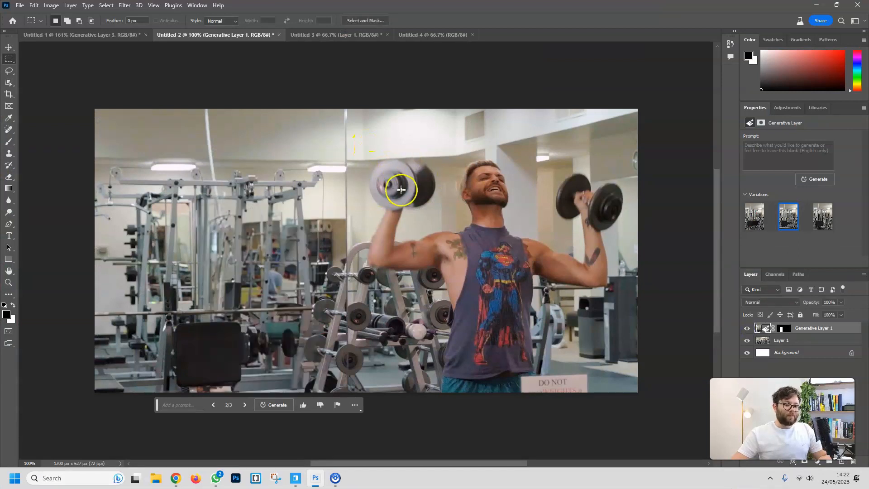
Step: Select a rectangle around the blurred dumbbell beside the wall mirror and generate "red and blue rugby ball" in its place
mouse_move(363, 145)
left_mouse_down()
mouse_move(441, 178)
mouse_move(437, 212)
left_mouse_up()
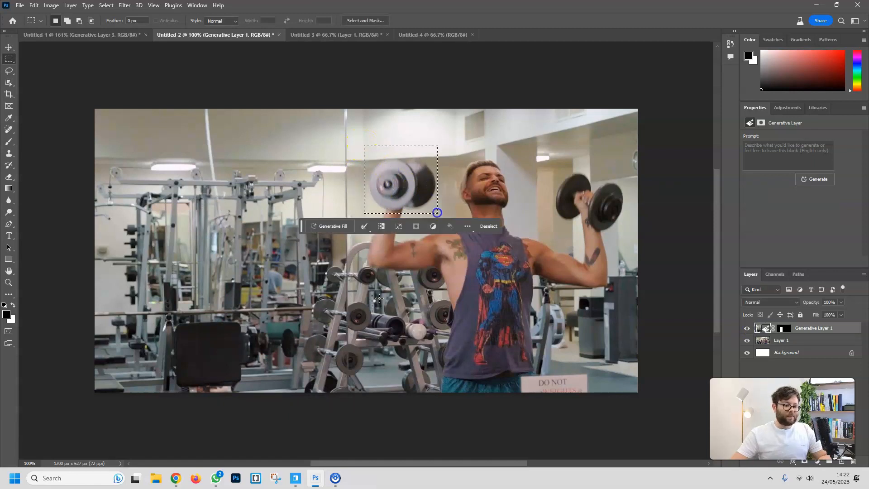
left_click(334, 225)
type("red and blue rugby ball")
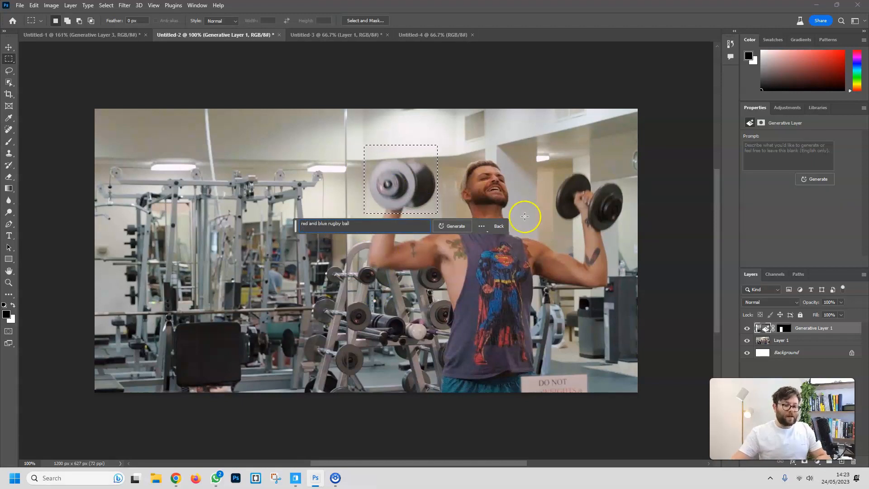
left_click(452, 226)
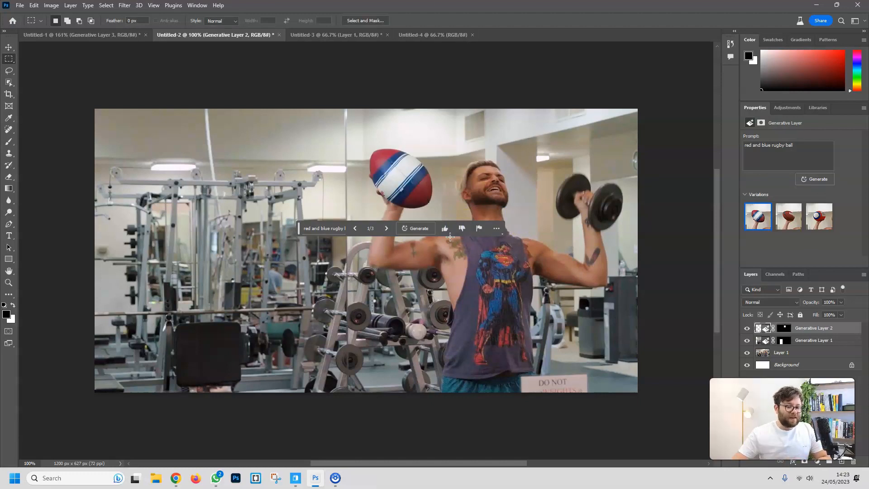
Step: Remove the small tattoo on the man's upper arm, below the rugby ball, with a rectangular selection and a promptless Generative Fill
left_click_drag(408, 242, 423, 261)
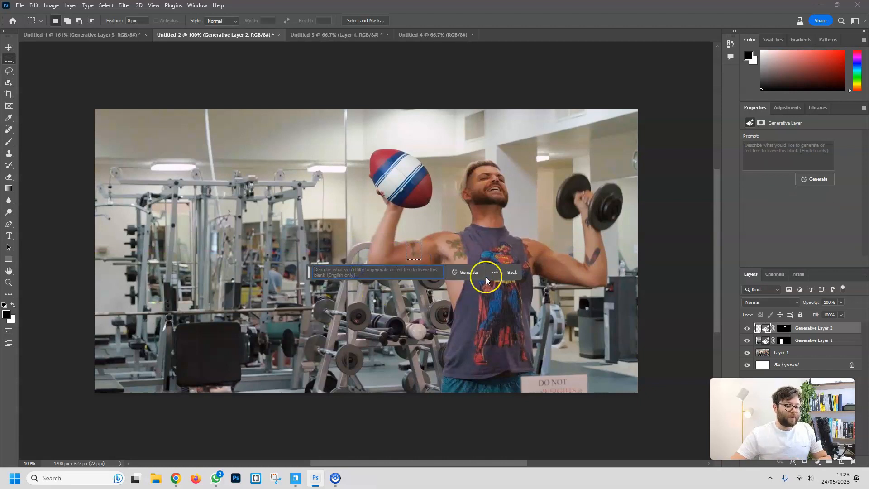
left_click(466, 272)
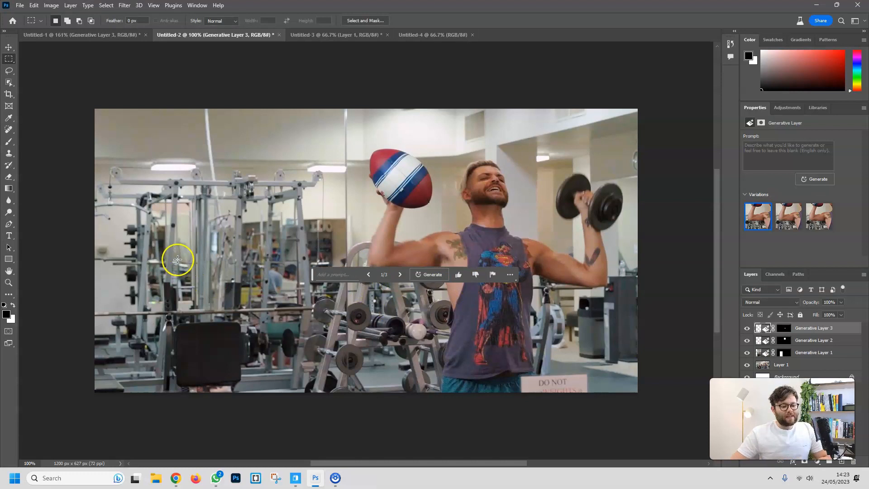
Step: Select a tall rectangle around the black weight bench and generate "a poodle wearing a tophat" in it
left_click_drag(162, 254, 266, 393)
left_click(146, 408)
left_click(147, 409)
type("a poodle wearing a tophat")
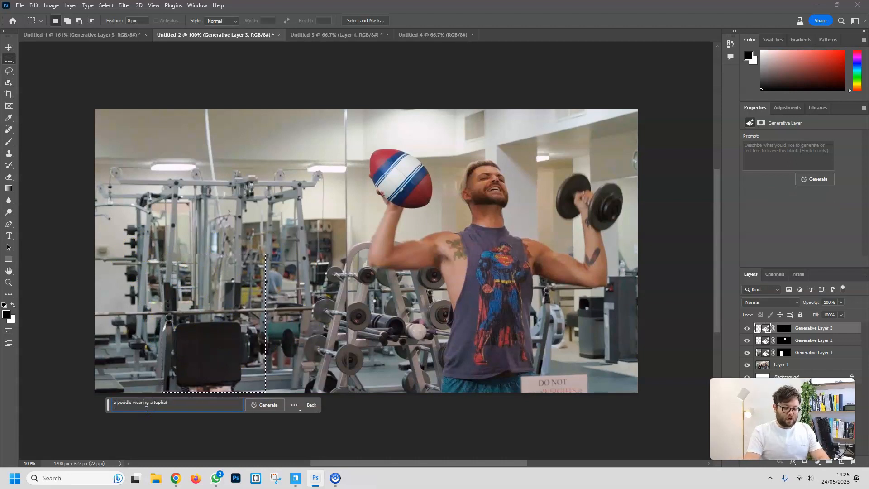
left_click(265, 404)
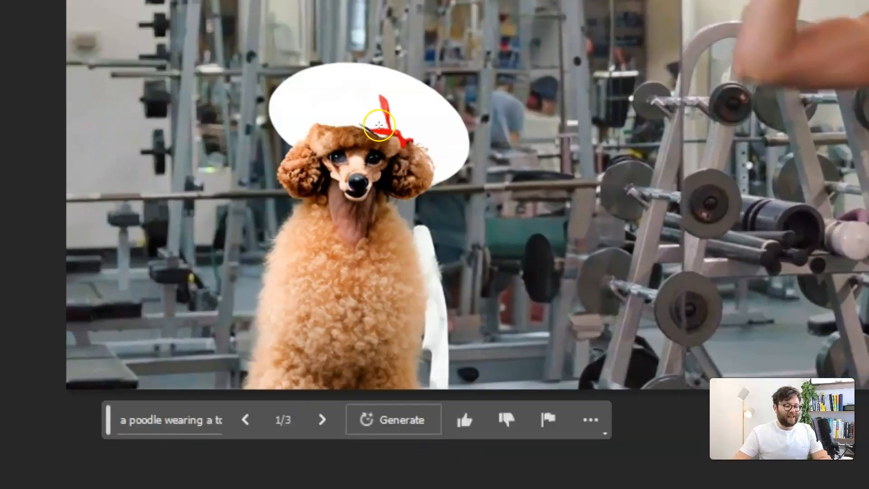
Step: Compare the generated poodle variations and choose the second one with the red top hat
left_click(322, 419)
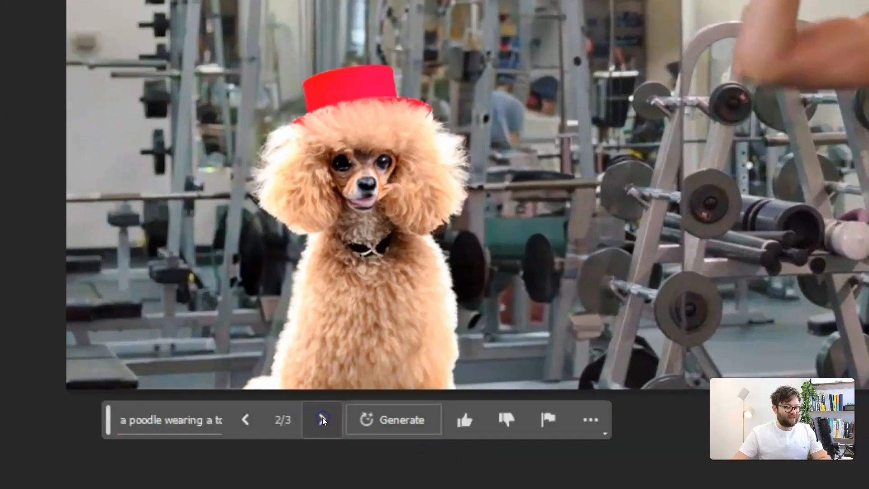
left_click(322, 419)
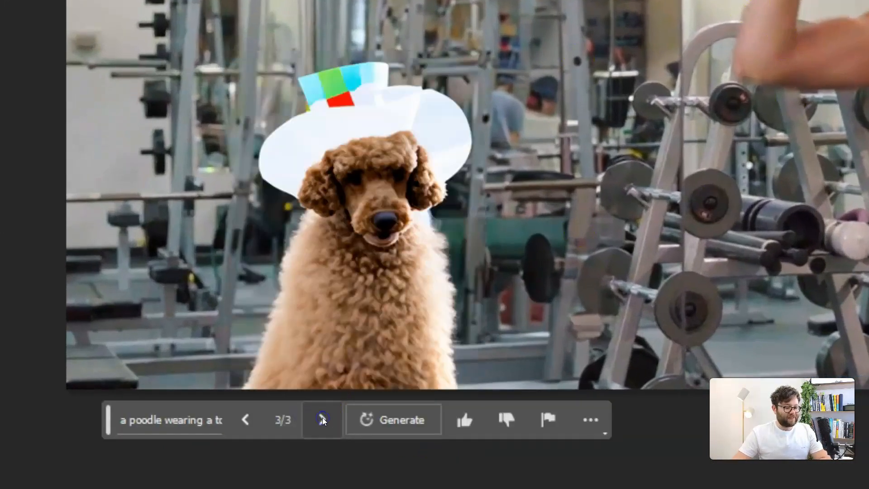
left_click(244, 419)
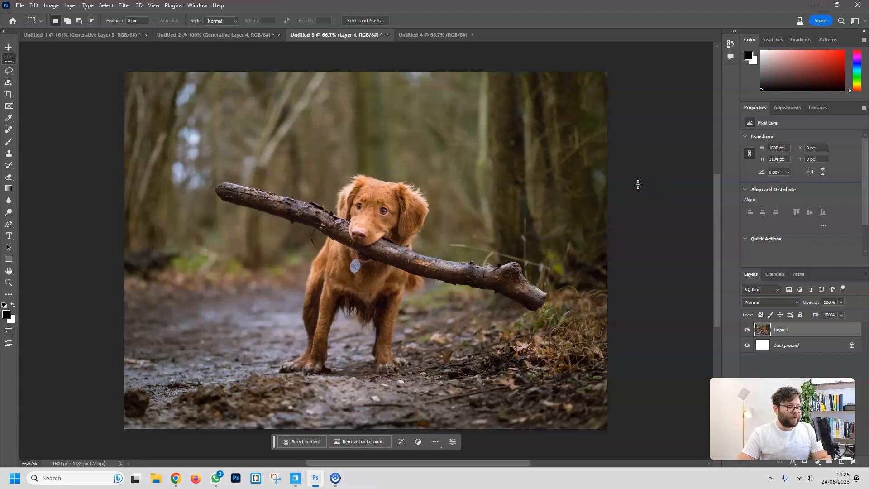
Step: In the dog photo, select the dog and stick including the collar tag, and invert the selection to the background
left_click(633, 182)
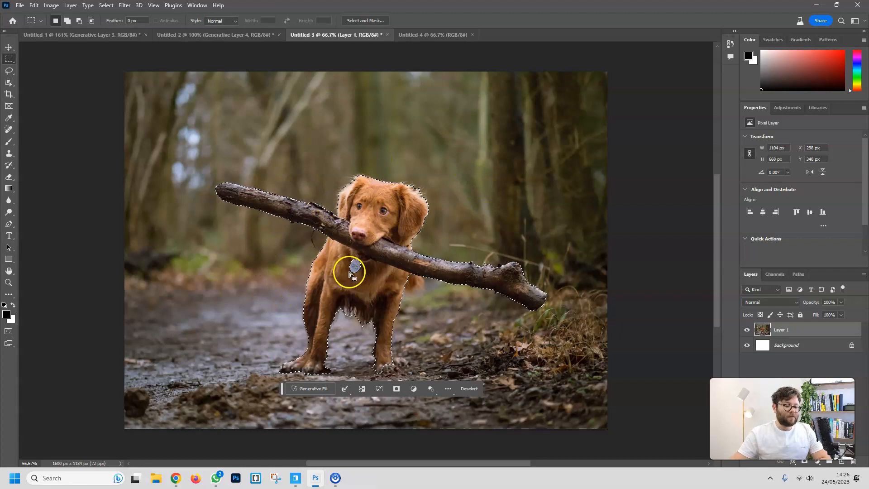
key("shift")
left_click_drag(349, 261, 372, 278)
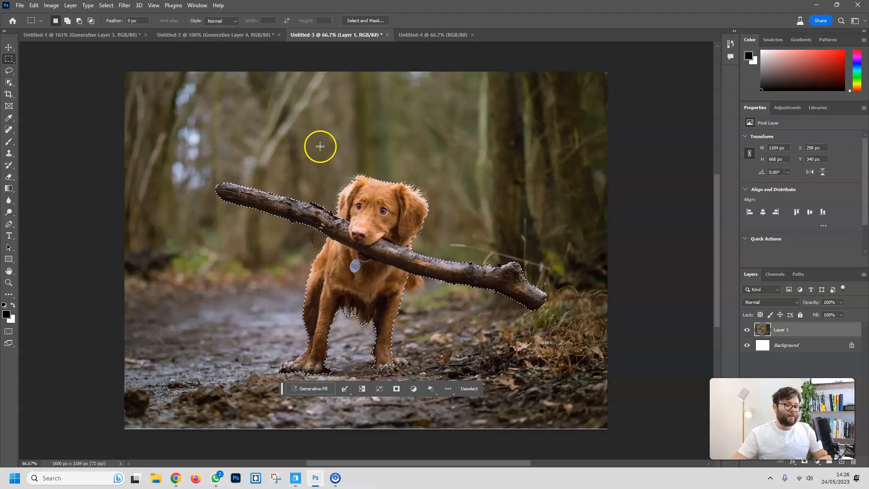
left_click(362, 390)
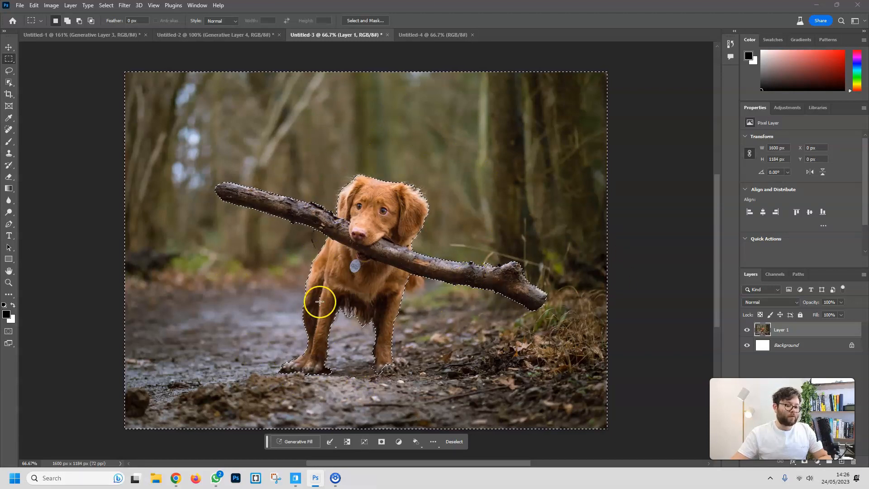
Step: Replace the selected forest background using Generative Fill with the prompt "a beach with a sun setting in the background"
left_click(296, 441)
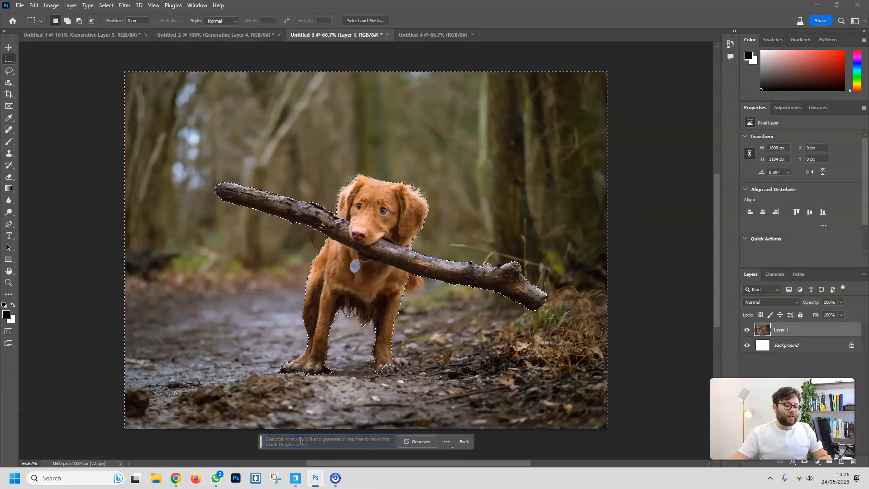
left_click_drag(300, 440, 312, 321)
type("a beach with a sun s")
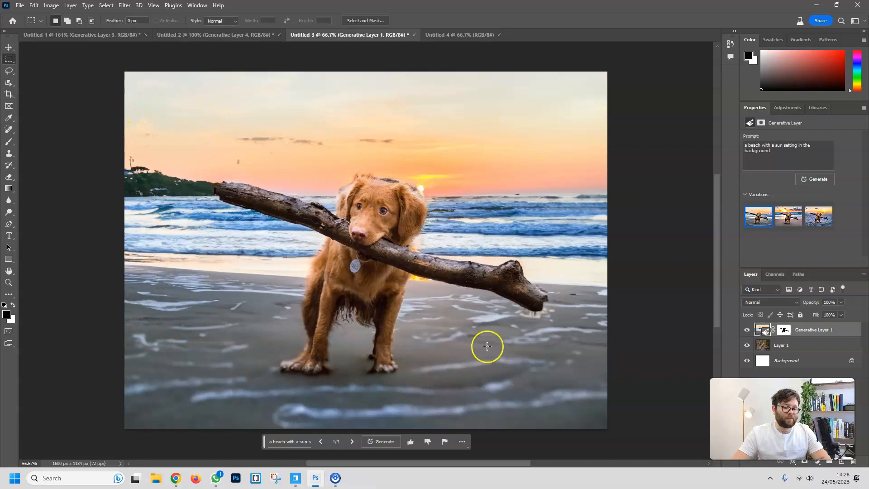
Step: Compare the generated beach background variations and choose the third one
left_click(352, 441)
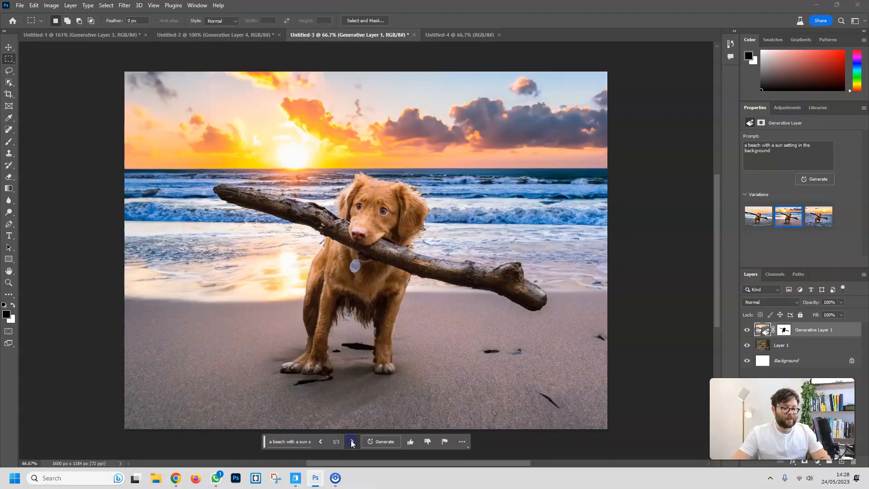
left_click(352, 441)
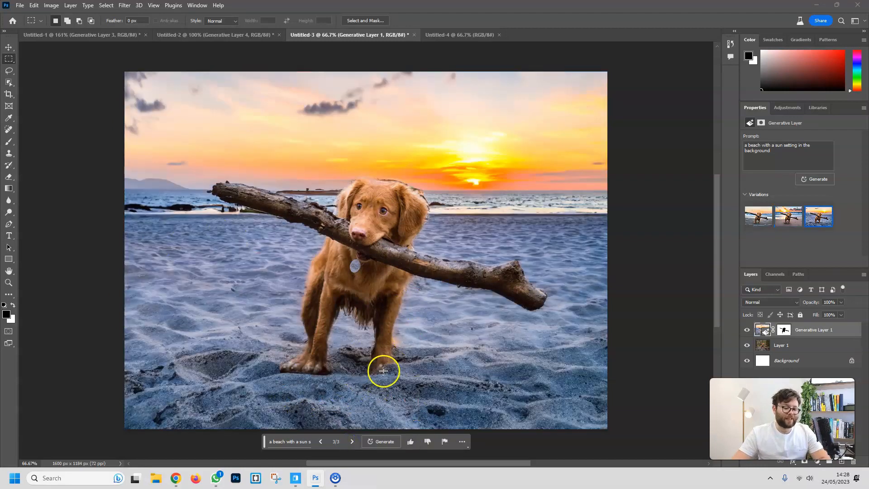
Step: Select a small rectangle around the dog's front paw that is partly buried in the sand
left_click_drag(367, 357, 414, 386)
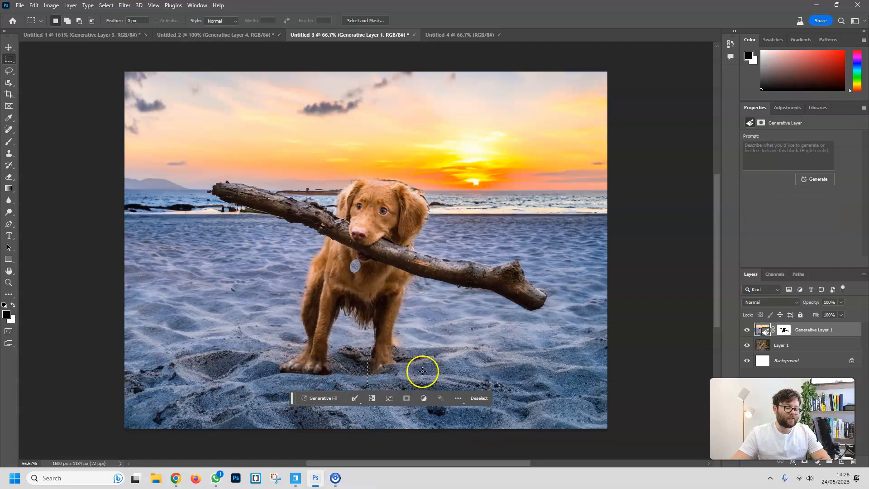